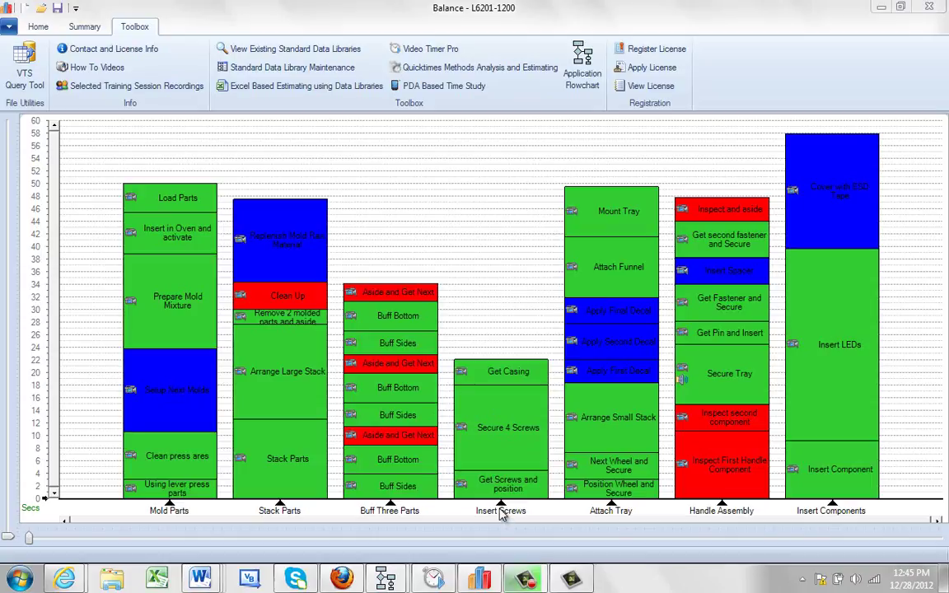
- Bring up the context menu of the Insert Screws column on the Balance chart
right_click(501, 514)
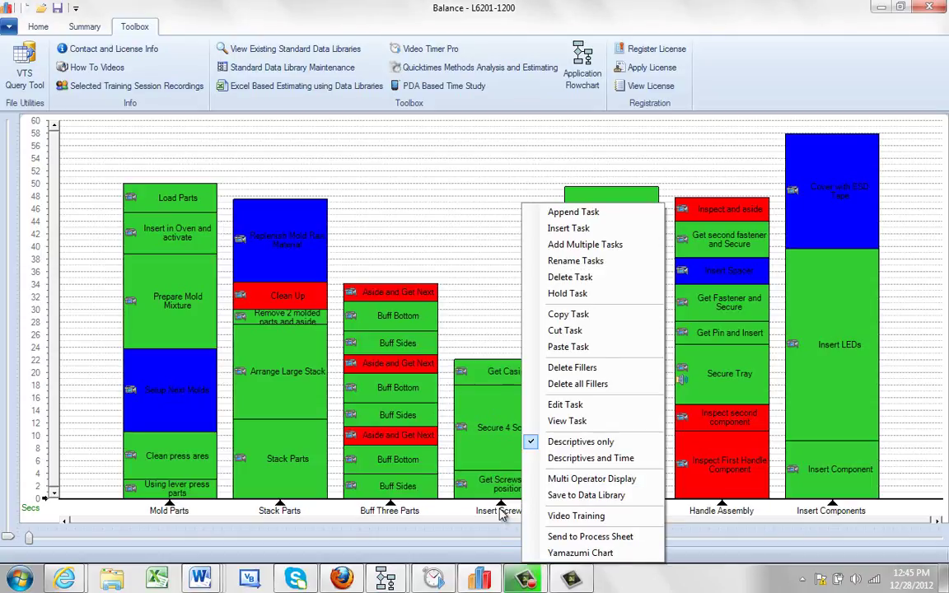
- Open Video Training for Insert Screws, reposition its window, and play the footage through Get Casing before stopping
click(551, 516)
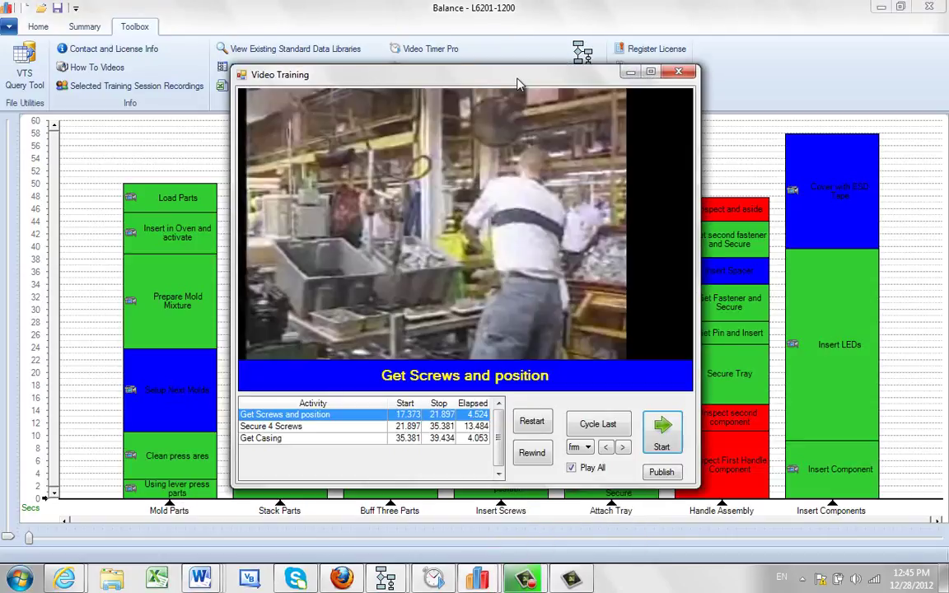
drag(453, 86, 787, 100)
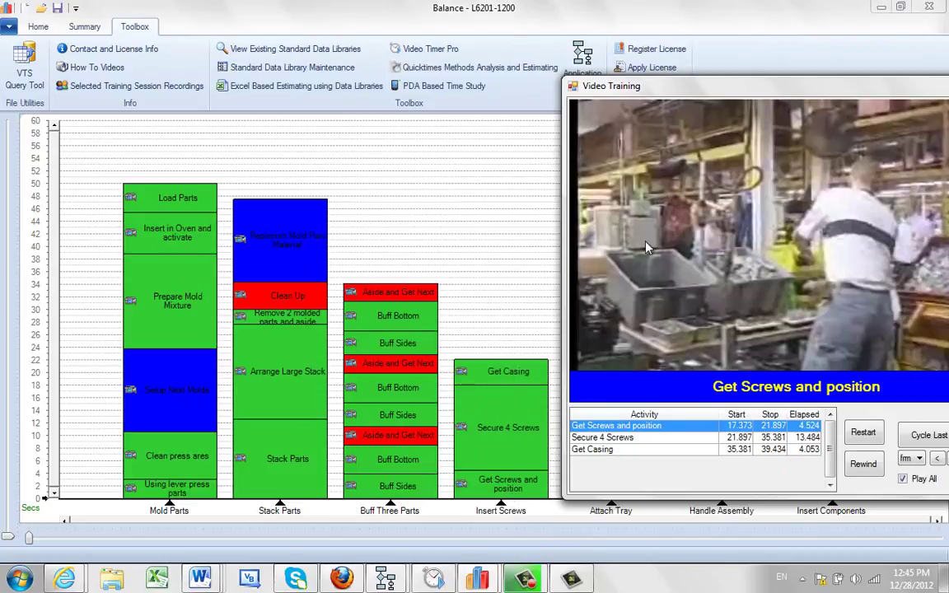
drag(649, 88, 335, 64)
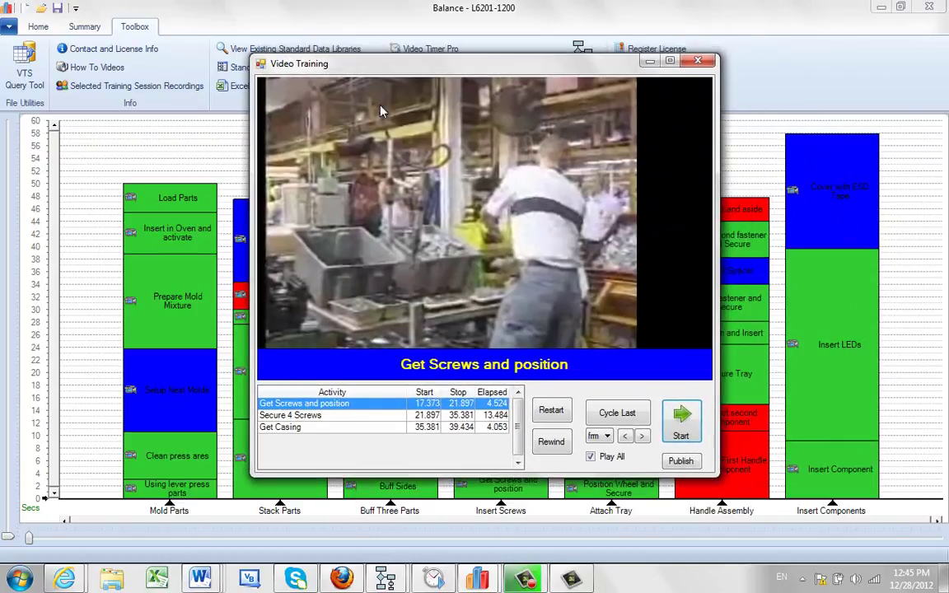
click(680, 422)
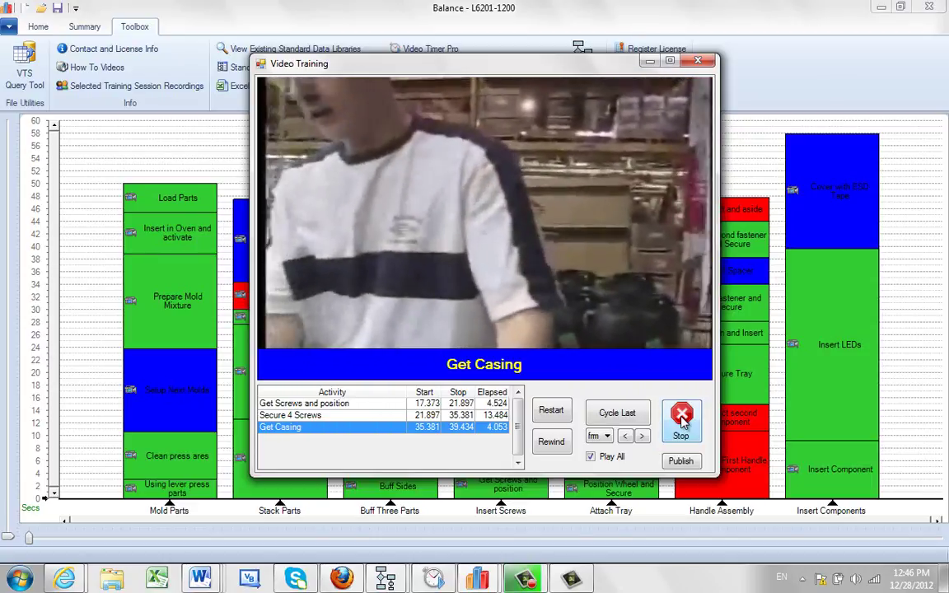
click(682, 419)
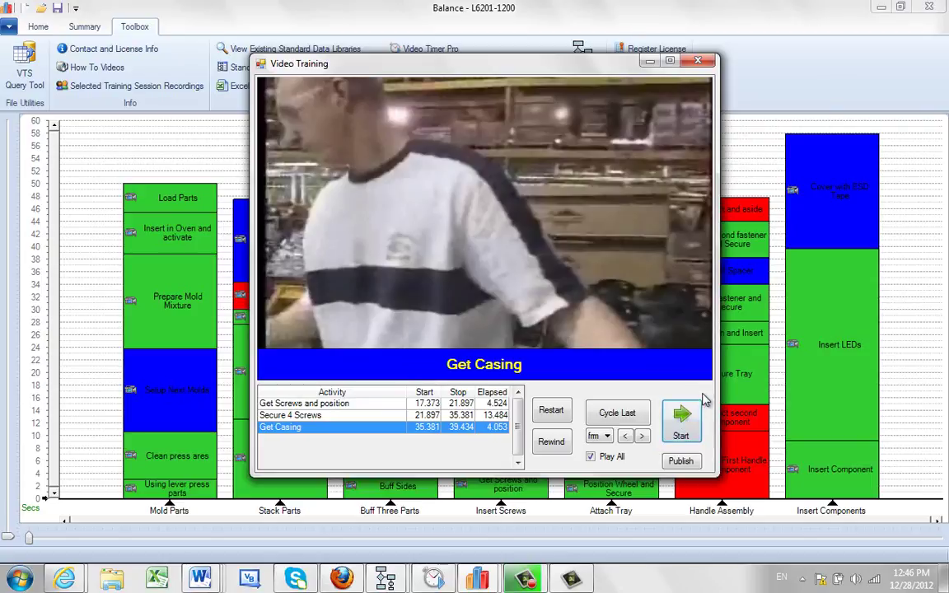
- With Play All off, play only the Secure 4 Screws clip, then stop, restart and rewind it
click(353, 420)
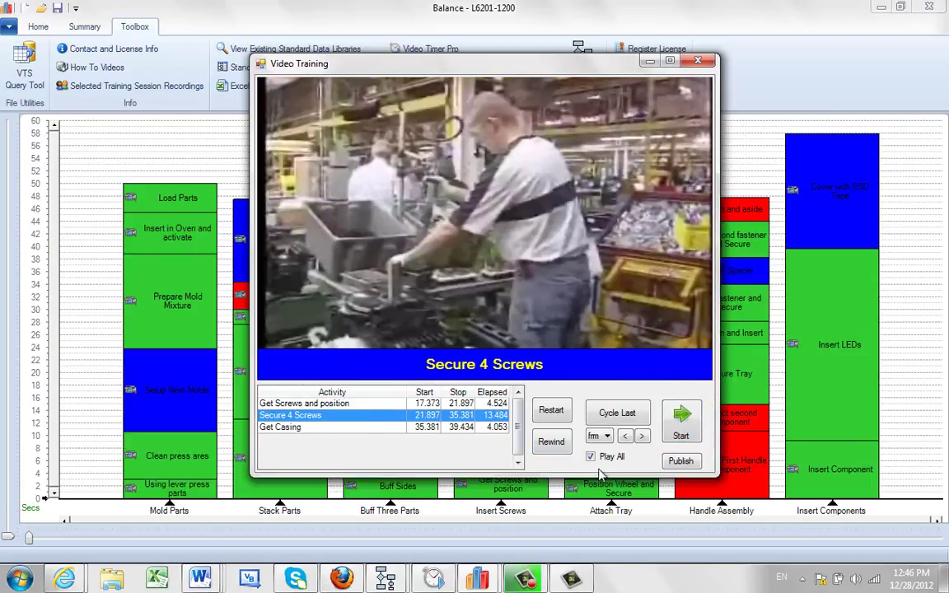
click(590, 457)
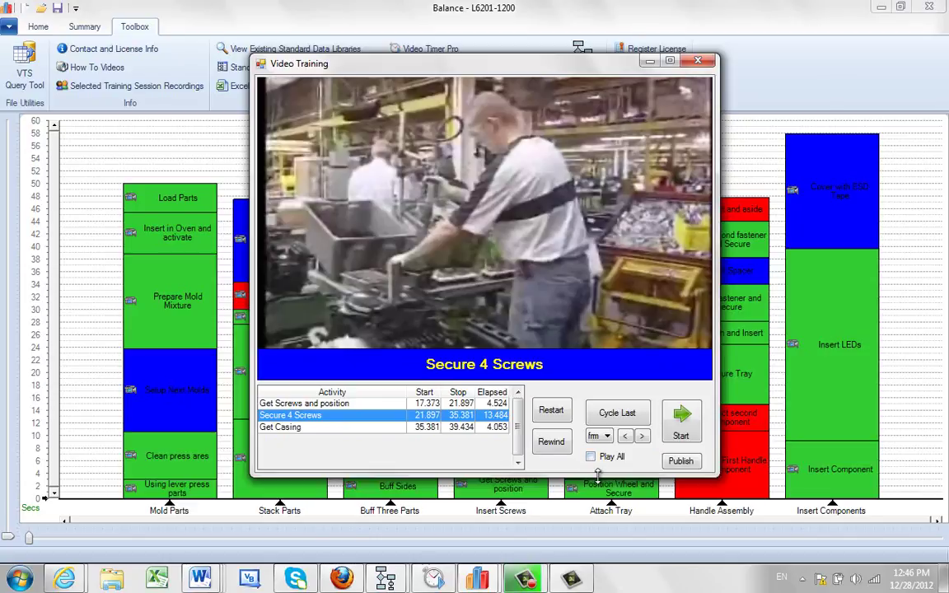
click(681, 419)
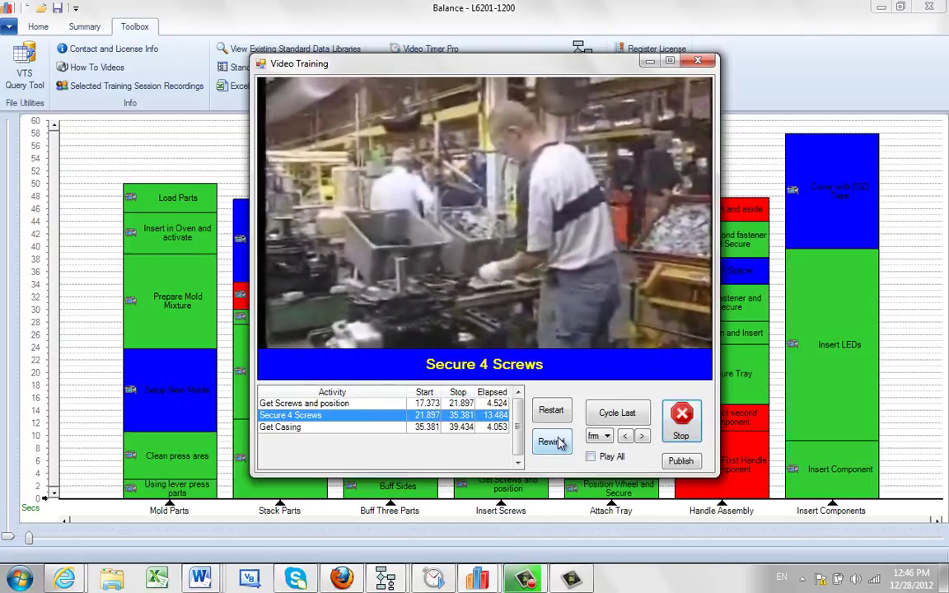
click(621, 444)
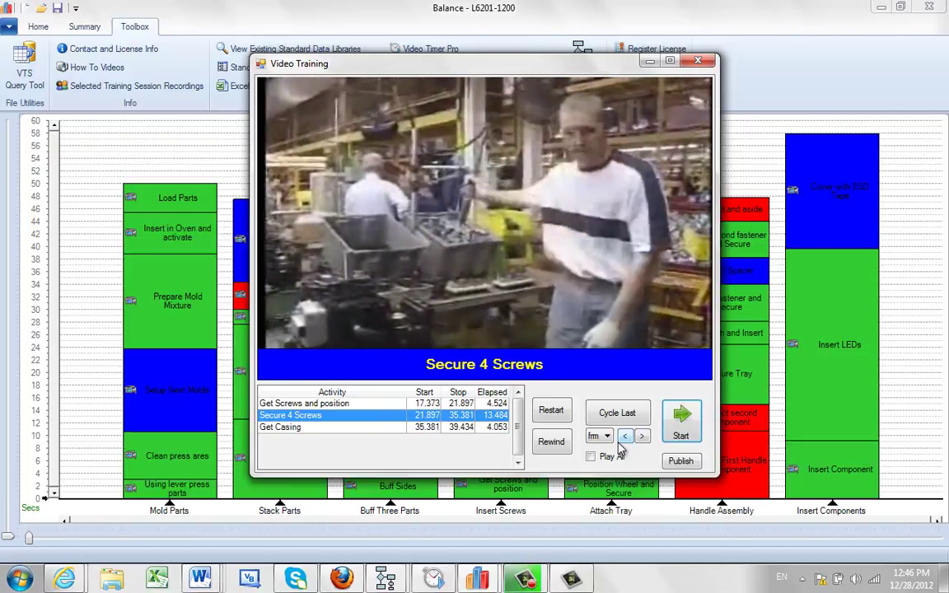
click(554, 413)
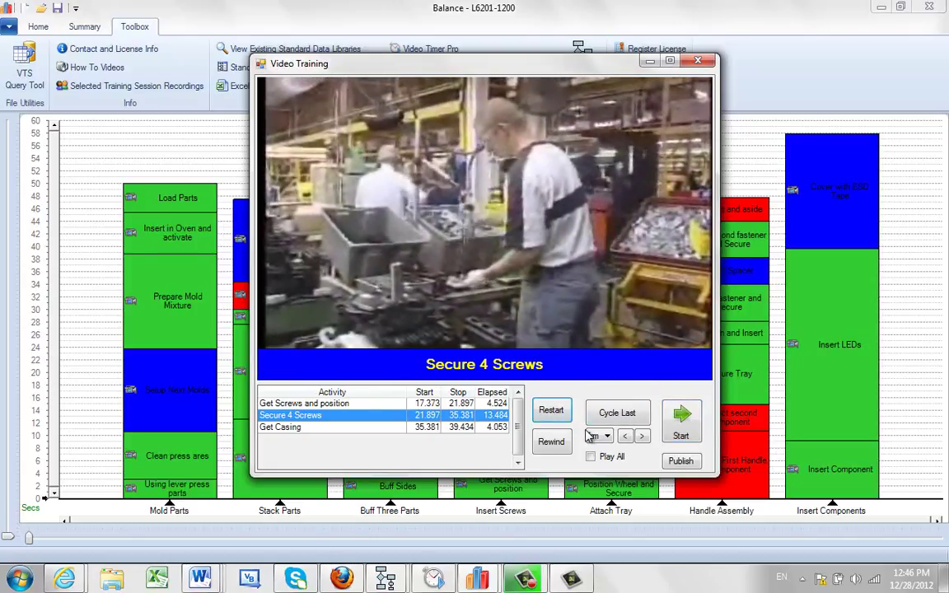
click(555, 443)
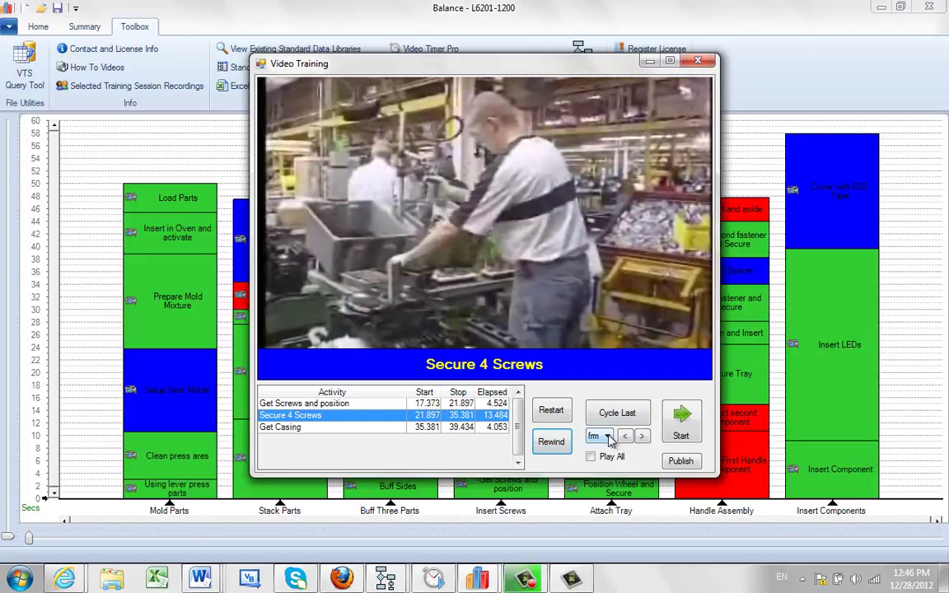
- Step forward through the Secure 4 Screws clip one frame at a time
click(608, 439)
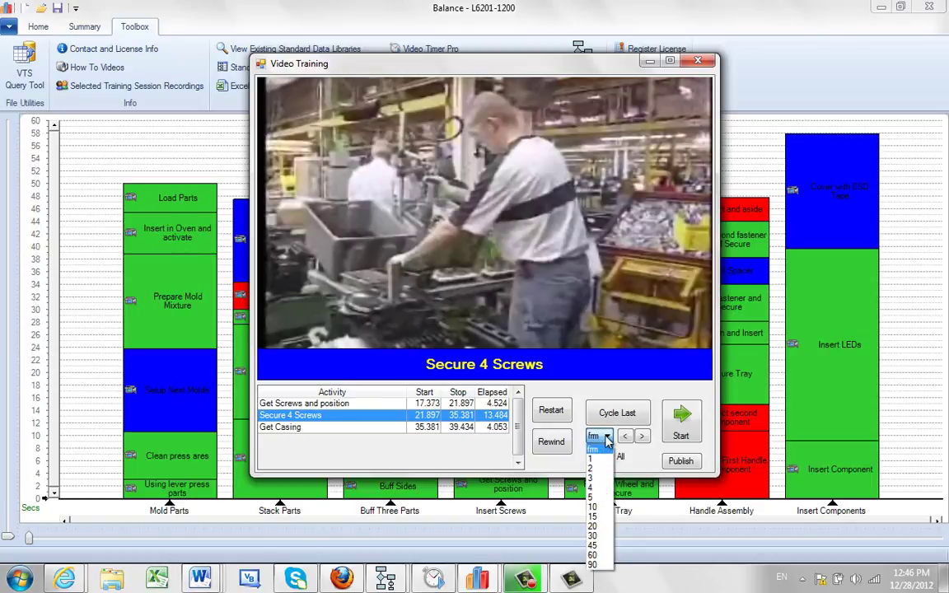
click(608, 442)
click(644, 437)
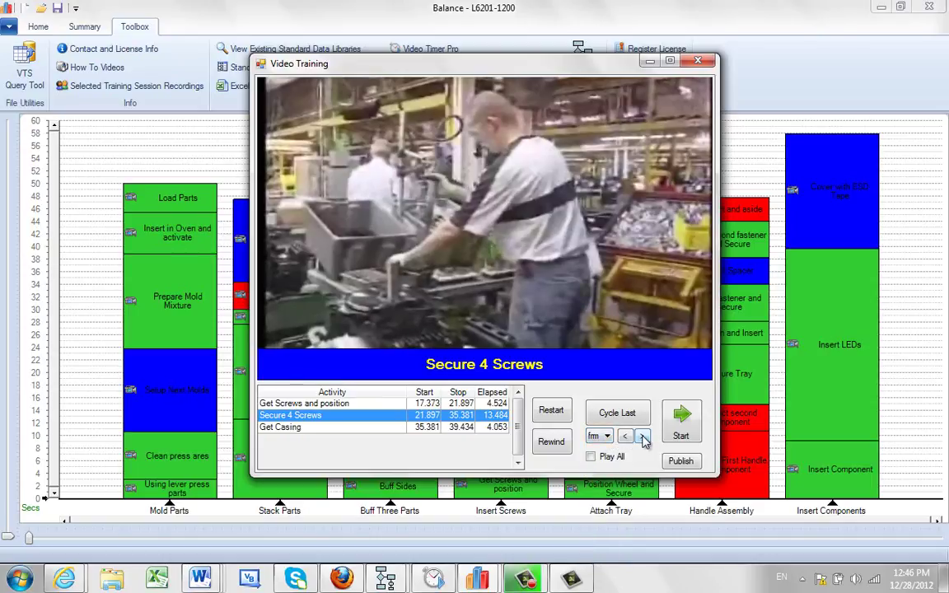
click(643, 438)
click(644, 437)
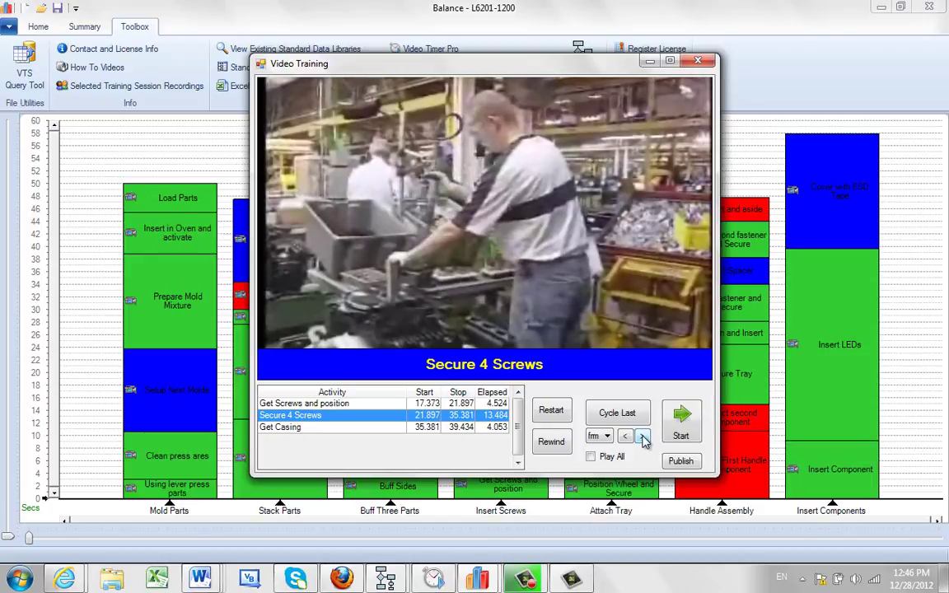
click(643, 438)
click(643, 437)
click(644, 437)
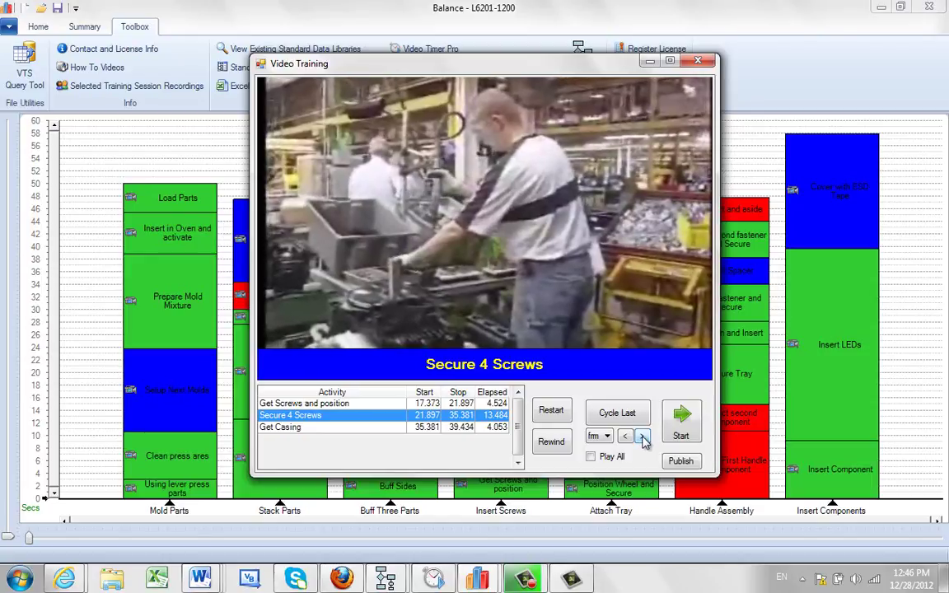
click(643, 437)
click(643, 437)
click(643, 437)
click(644, 438)
click(644, 438)
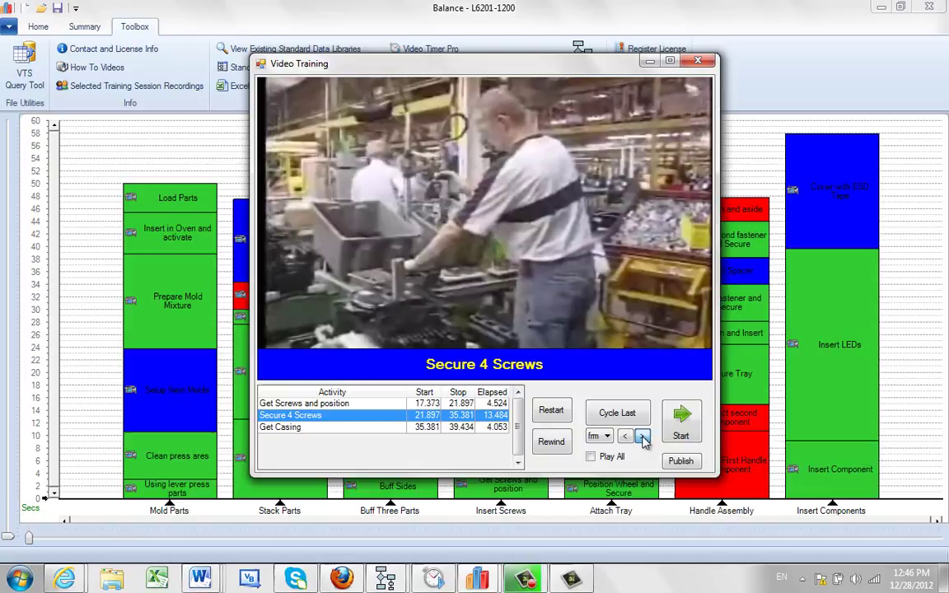
click(644, 437)
click(643, 438)
click(644, 437)
click(643, 437)
click(644, 437)
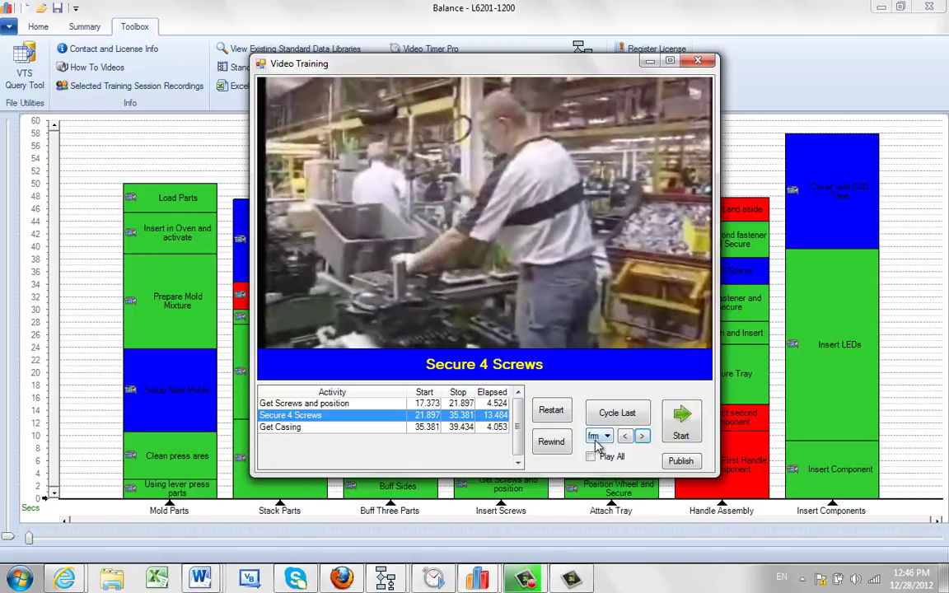
- Set the frame step size to 3, step forward and back, then turn Play All back on
click(604, 436)
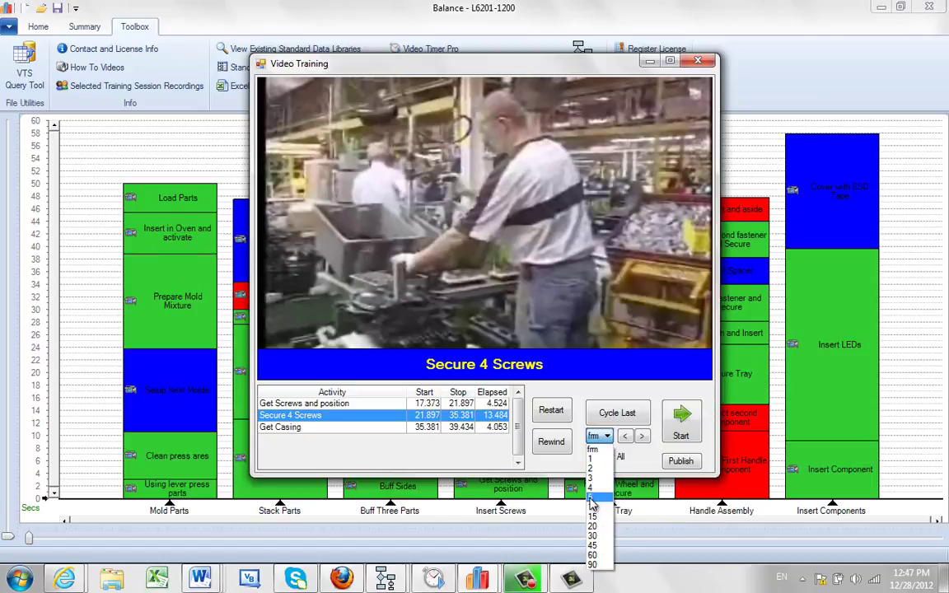
click(593, 478)
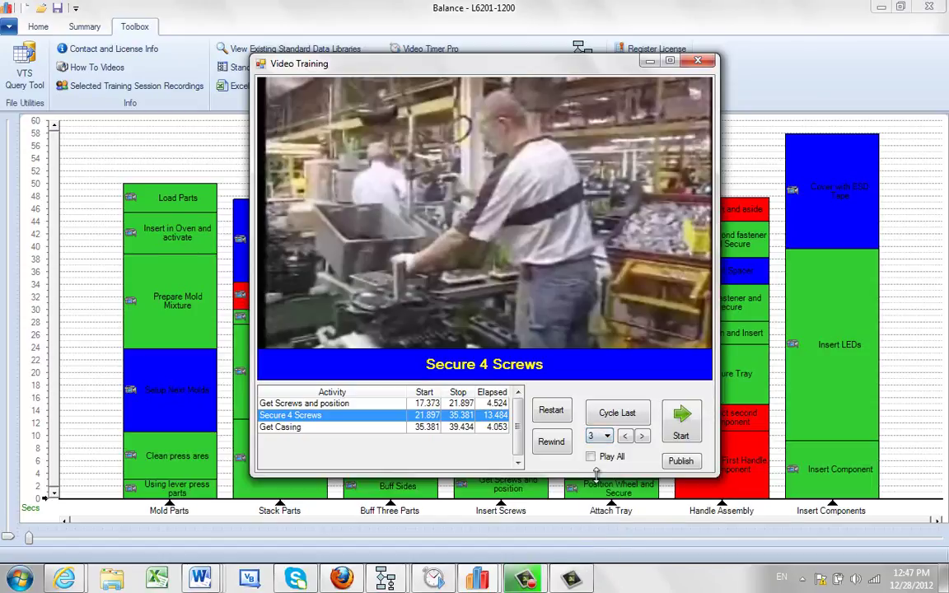
click(644, 438)
click(644, 438)
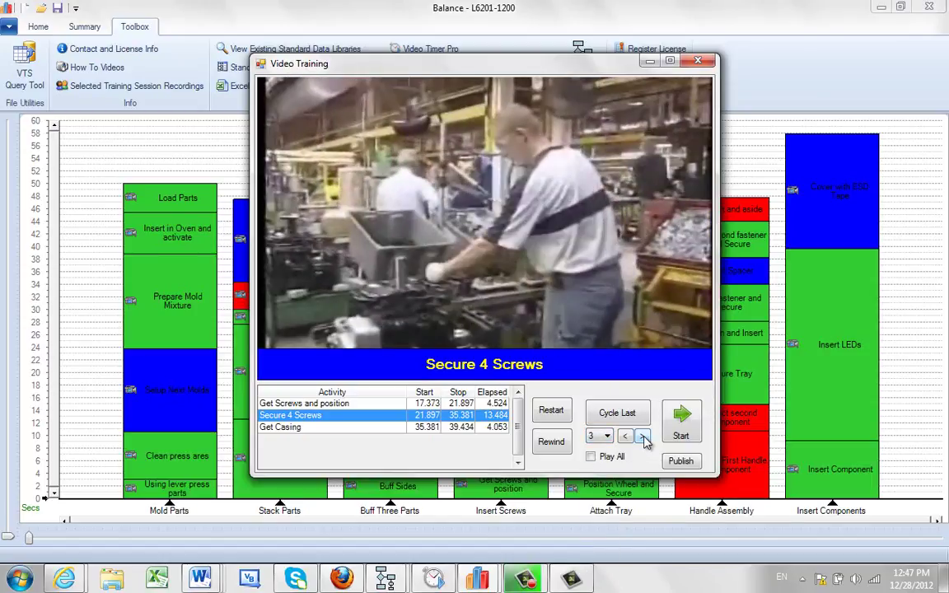
click(643, 437)
click(643, 438)
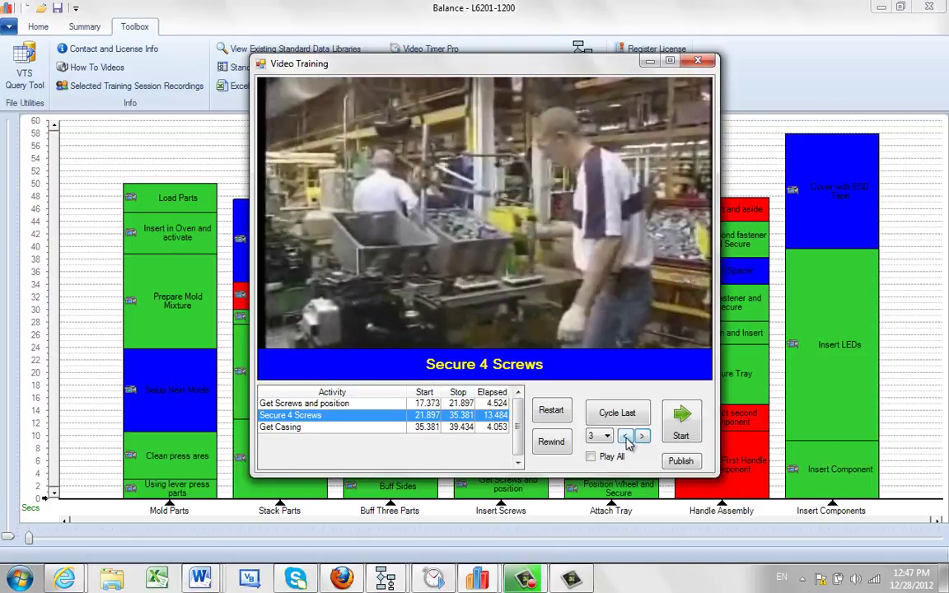
click(626, 437)
click(626, 437)
click(626, 437)
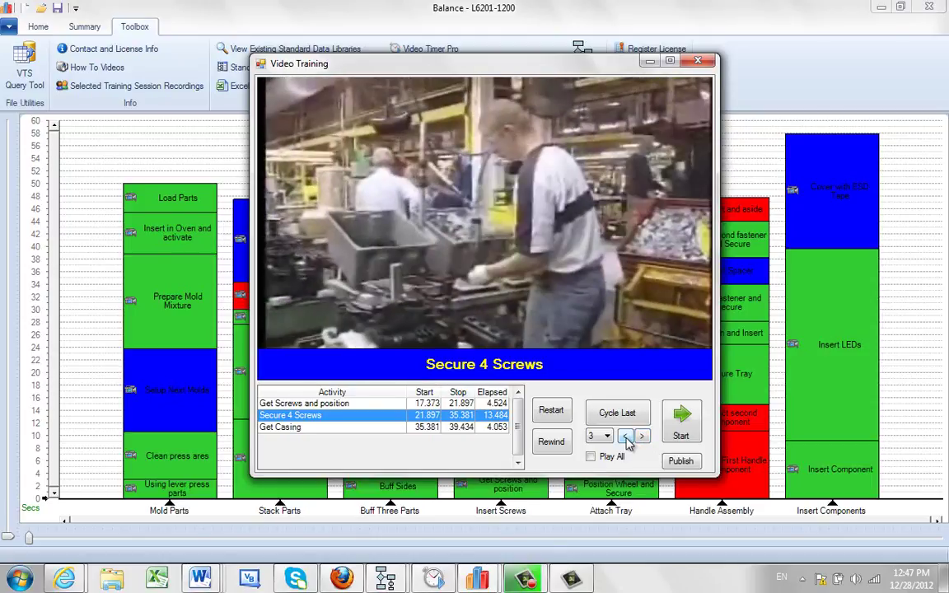
click(626, 437)
click(627, 439)
click(589, 456)
- Preview playback from the Get Screws and position activity, stop it, and shift the window slightly right
click(680, 420)
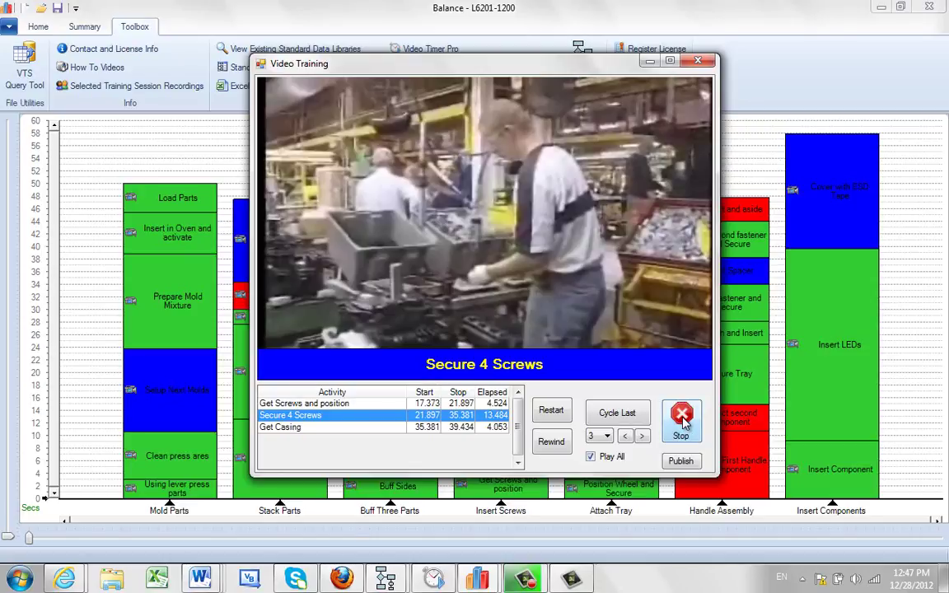
click(682, 420)
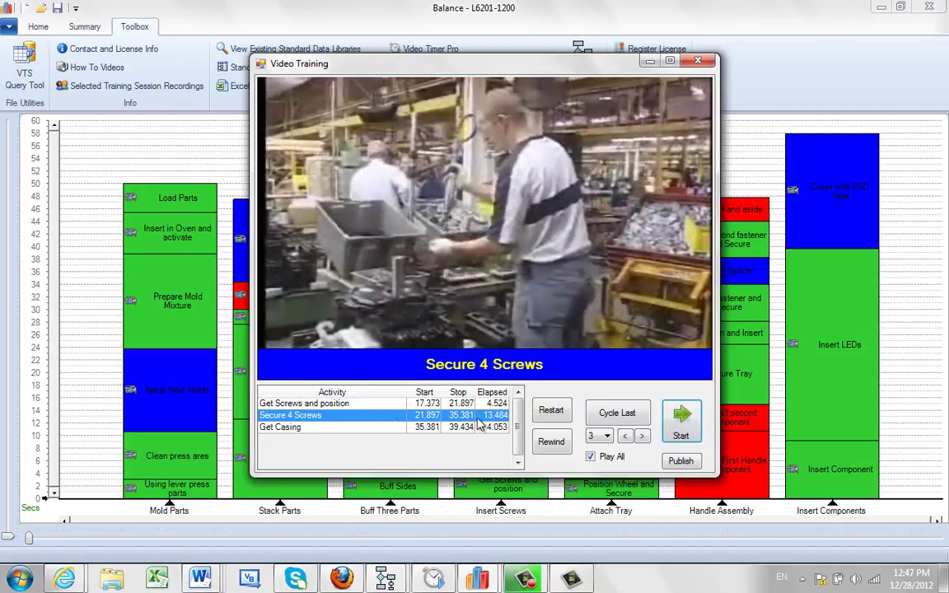
click(348, 404)
click(681, 419)
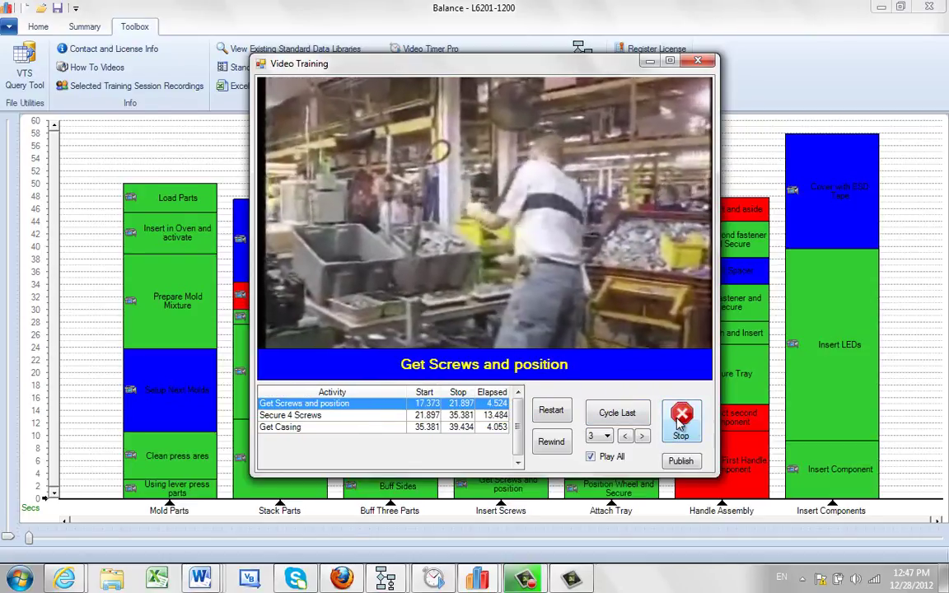
click(681, 420)
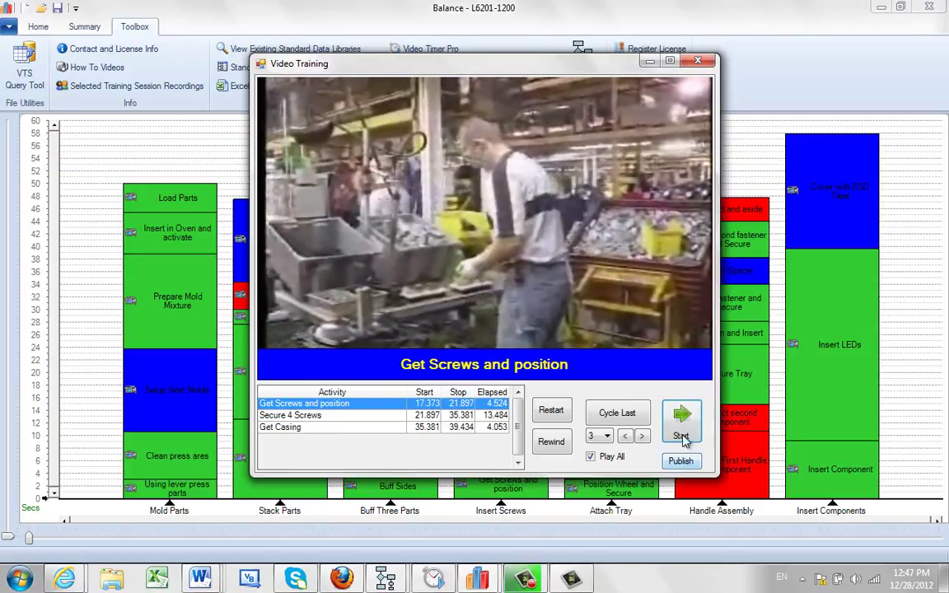
drag(535, 68, 615, 74)
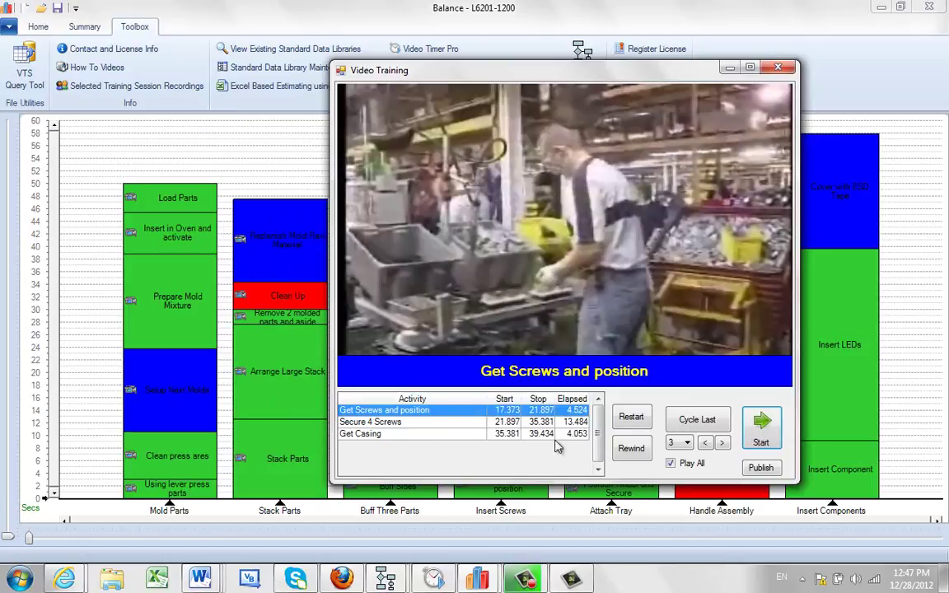
- Publish the video, keeping the file name Insert_Screws.mpg in Man Machine Charts, and save
click(761, 469)
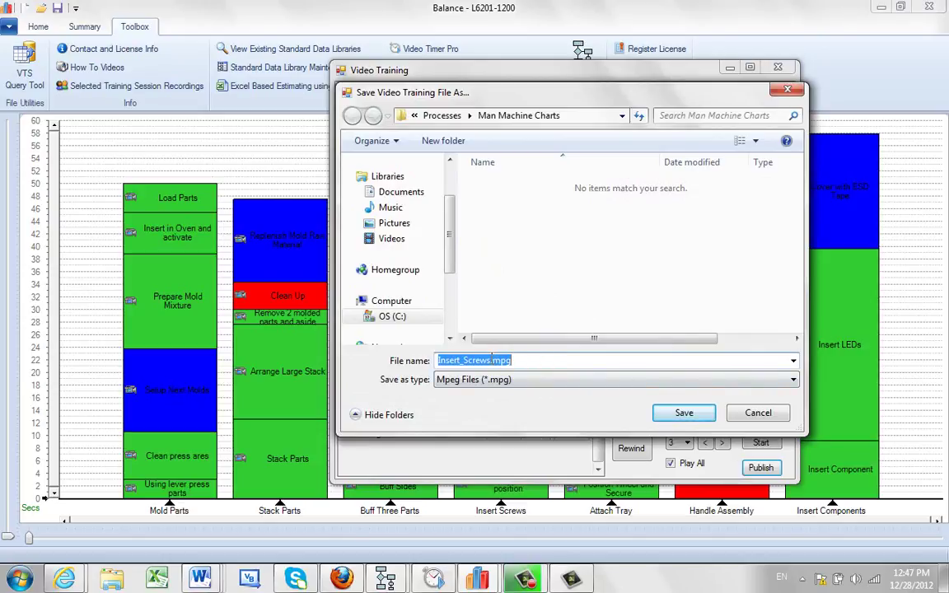
click(490, 360)
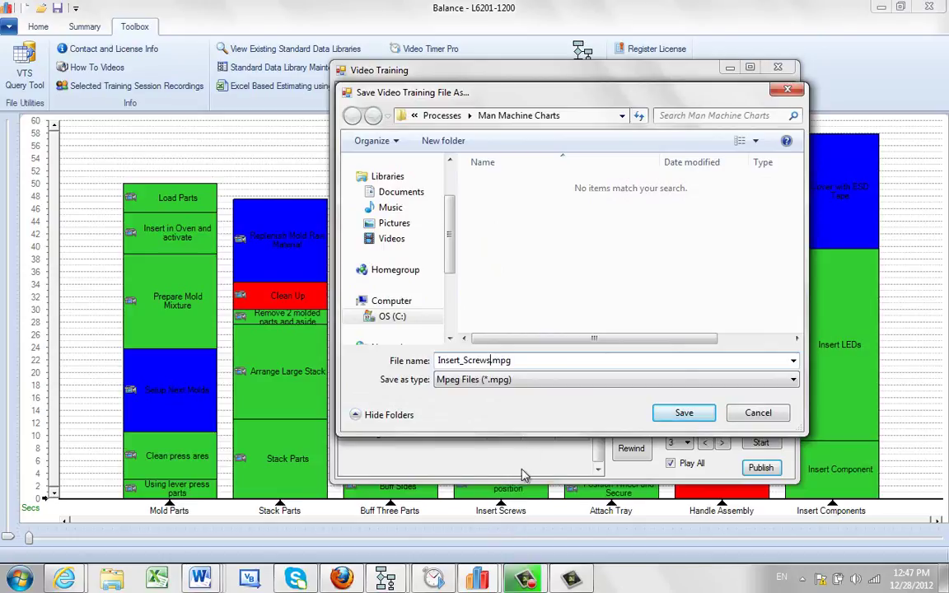
click(684, 413)
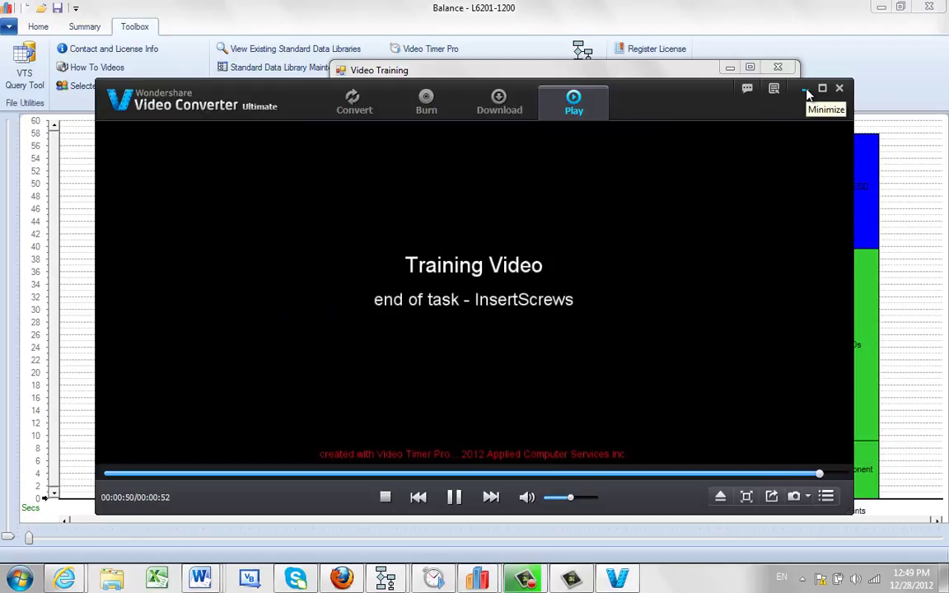
- After playback ends, close Wondershare Video Converter Ultimate and confirm Exit
click(838, 90)
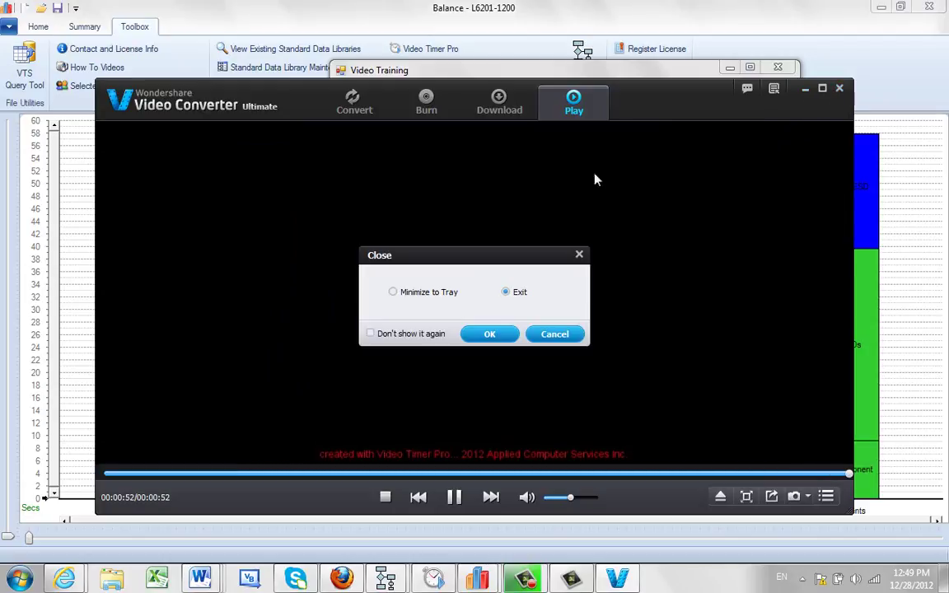
click(476, 335)
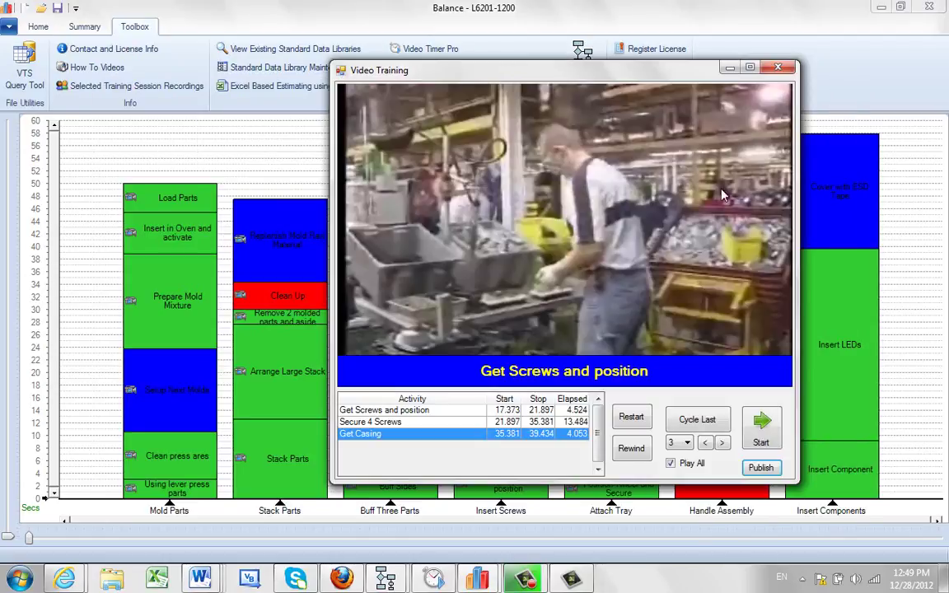